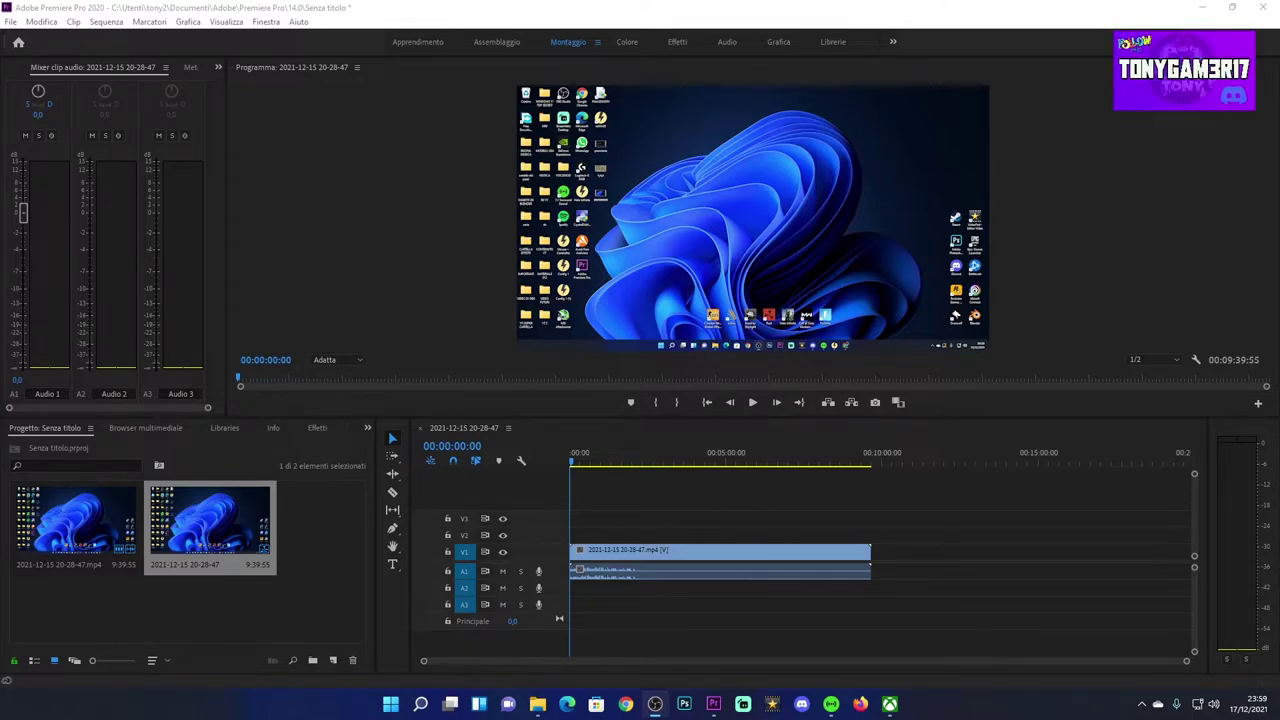
- Open the Export Settings dialog for the timeline sequence with Ctrl+M
key(ctrl+m)
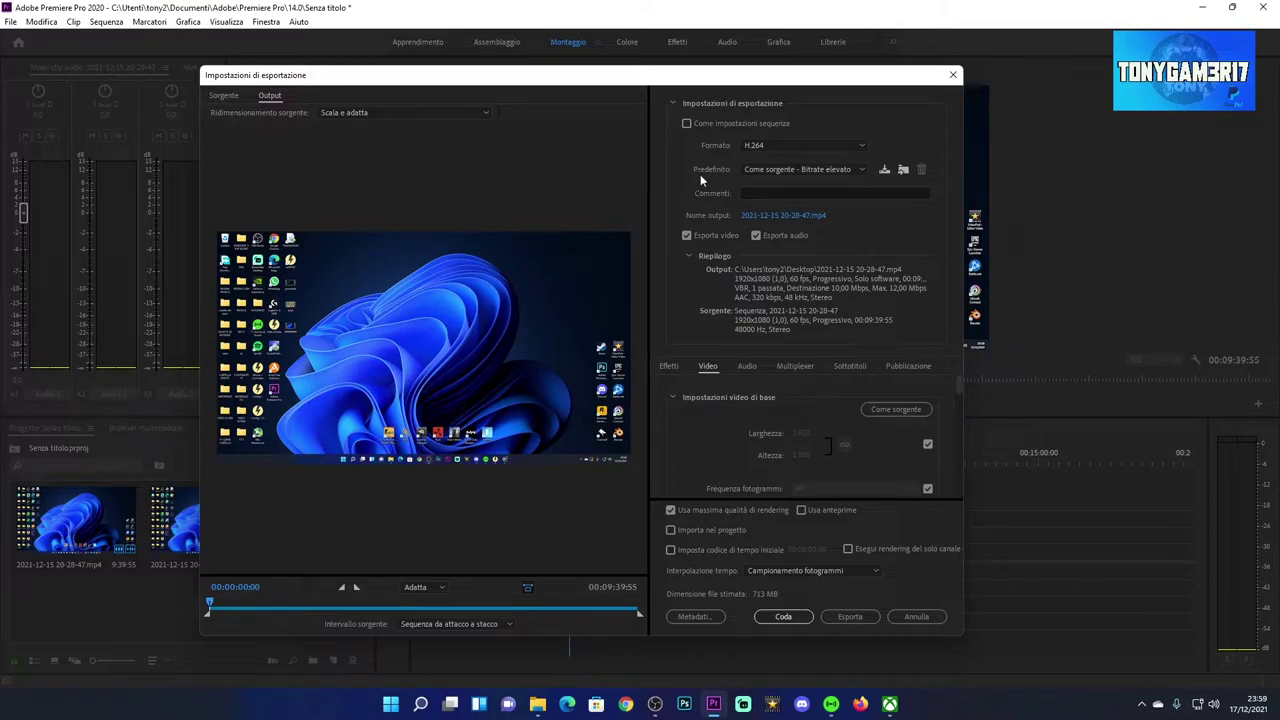
- Expand the Predefinito preset dropdown to list the H.264 presets
click(853, 171)
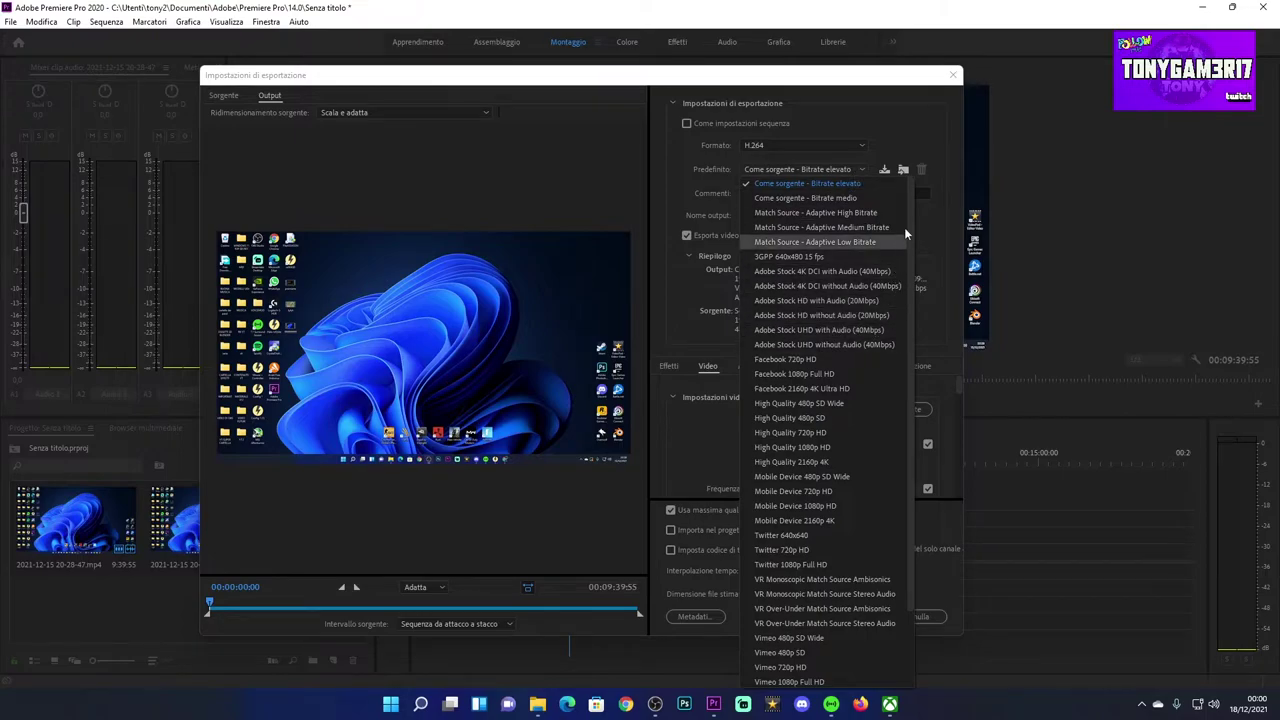
- Choose the YouTube 1080p Full HD preset and confirm the output file is saved to the Desktop
drag(906, 227, 906, 317)
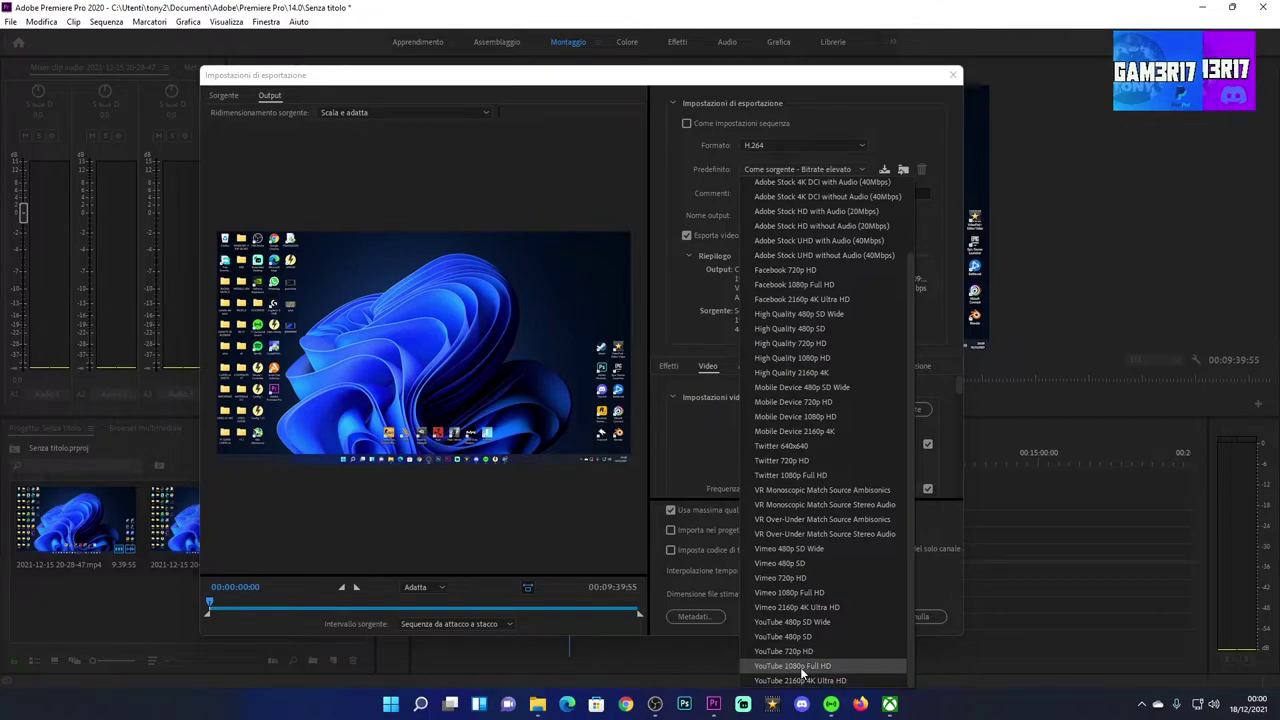
click(800, 666)
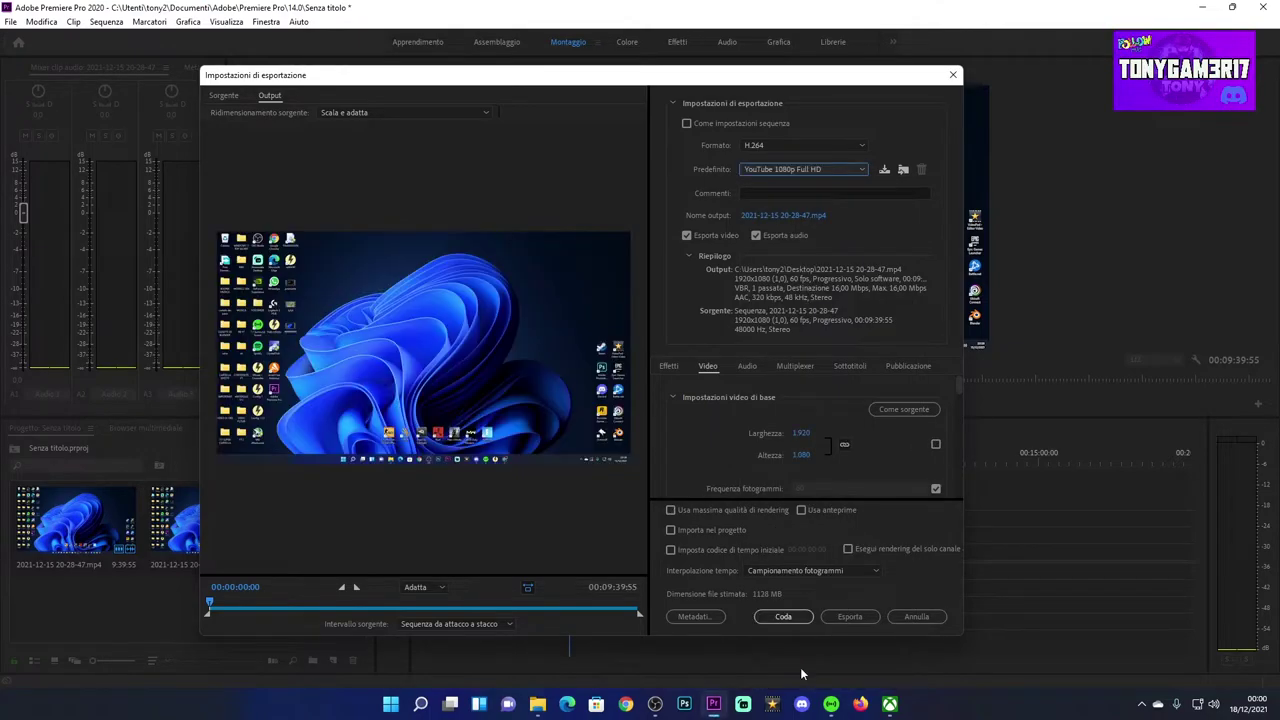
click(775, 215)
click(258, 202)
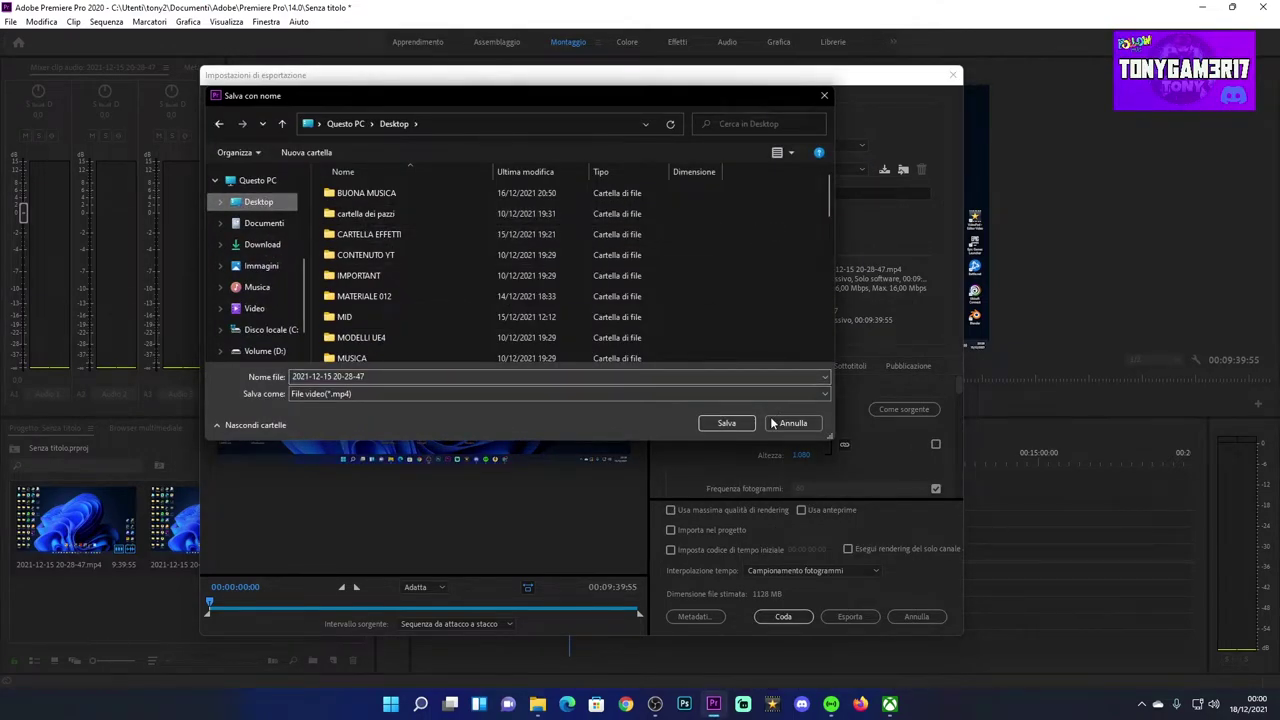
click(726, 423)
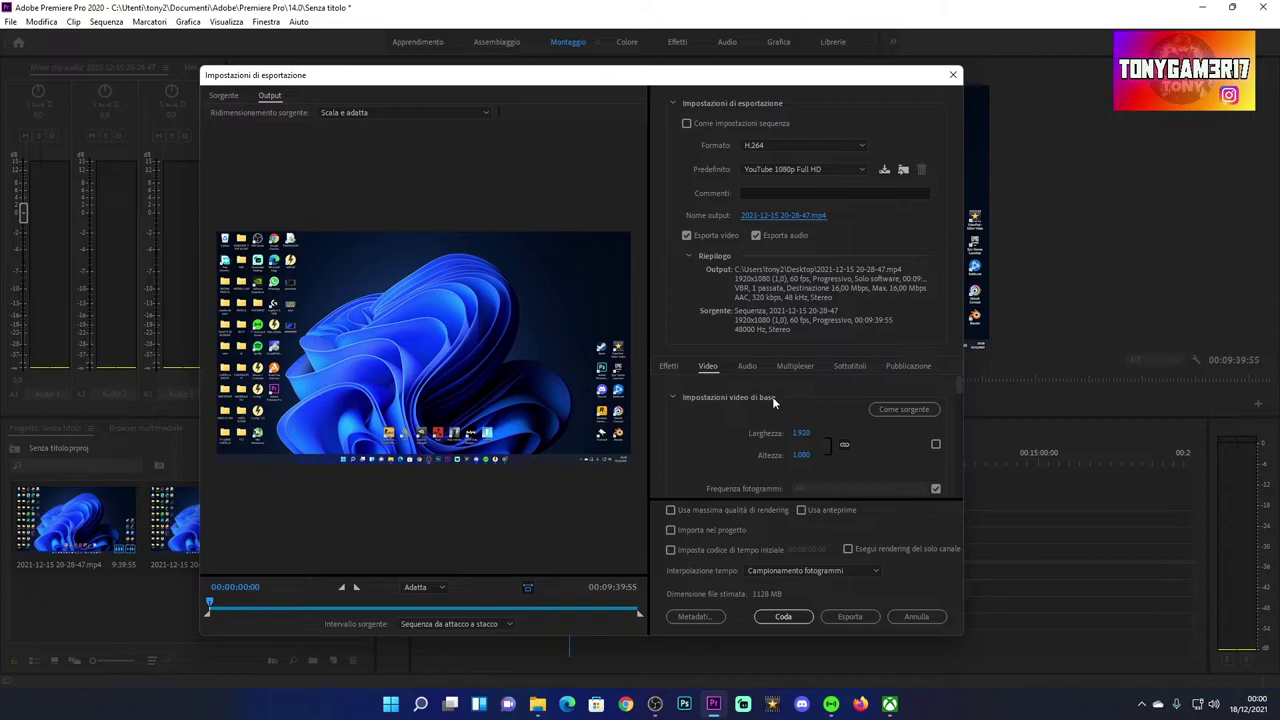
drag(958, 388, 958, 392)
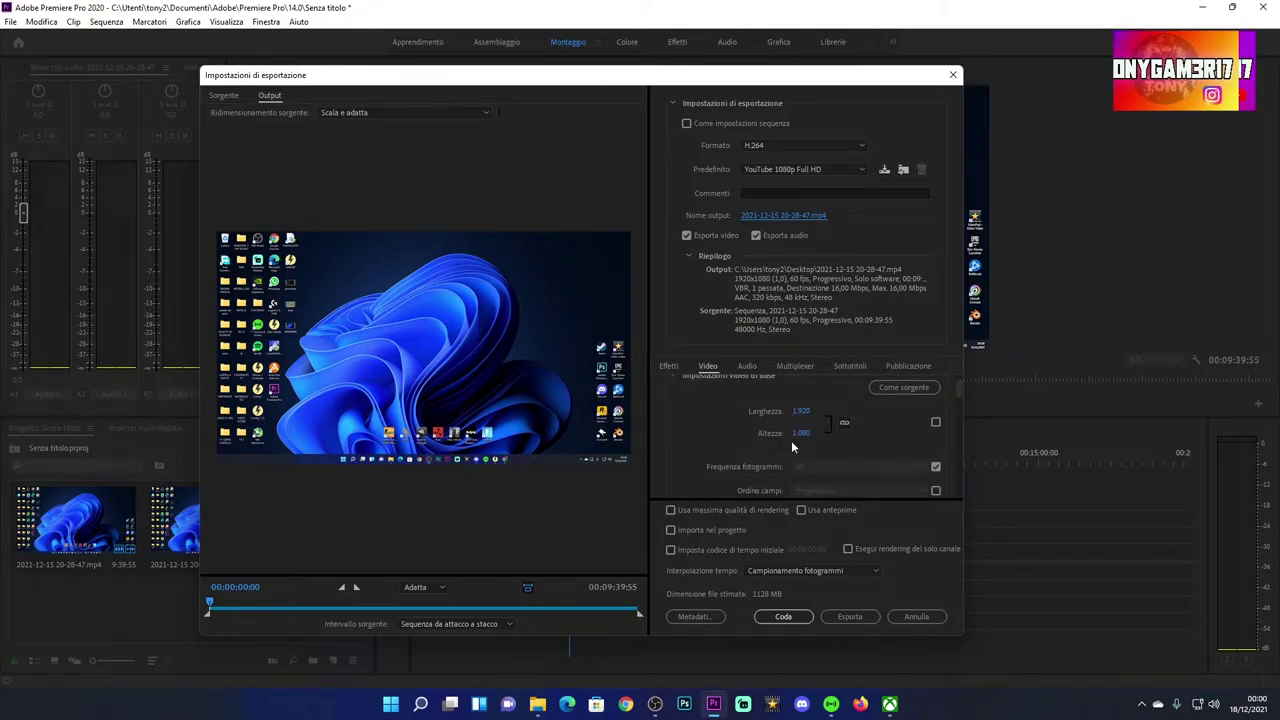
scroll(955, 400, down, 1)
drag(955, 396, 955, 410)
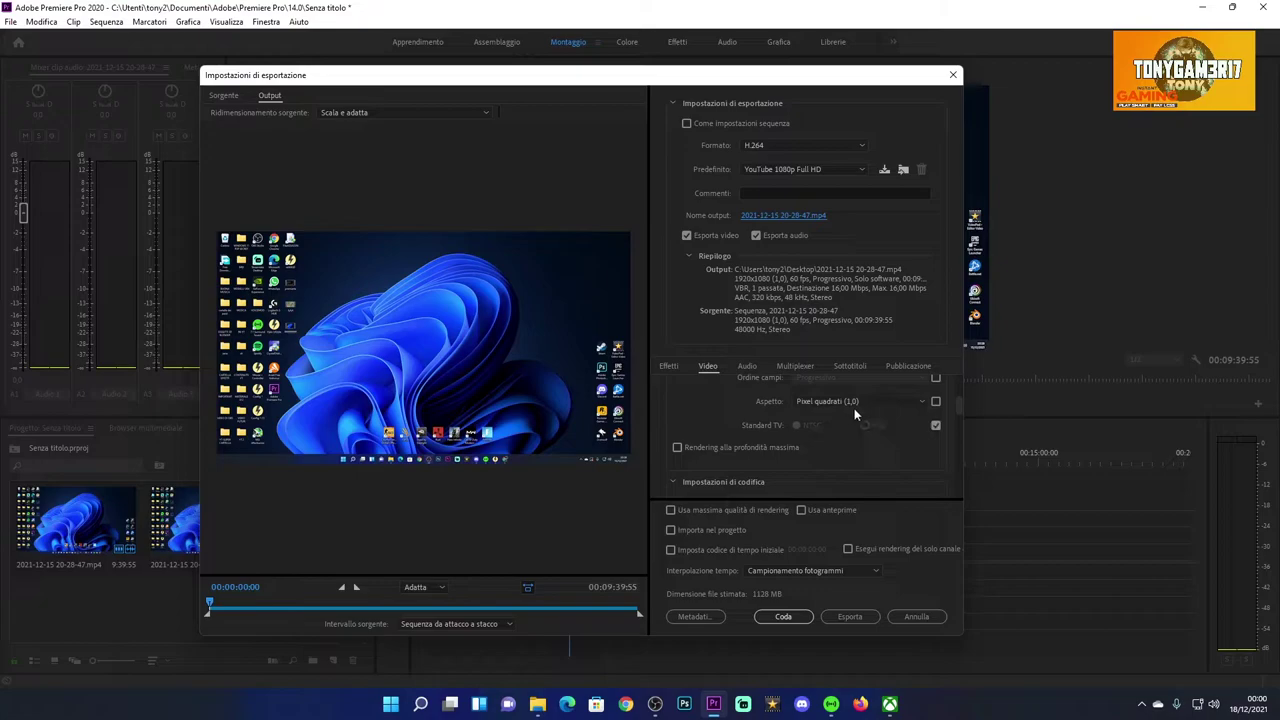
drag(954, 405, 954, 421)
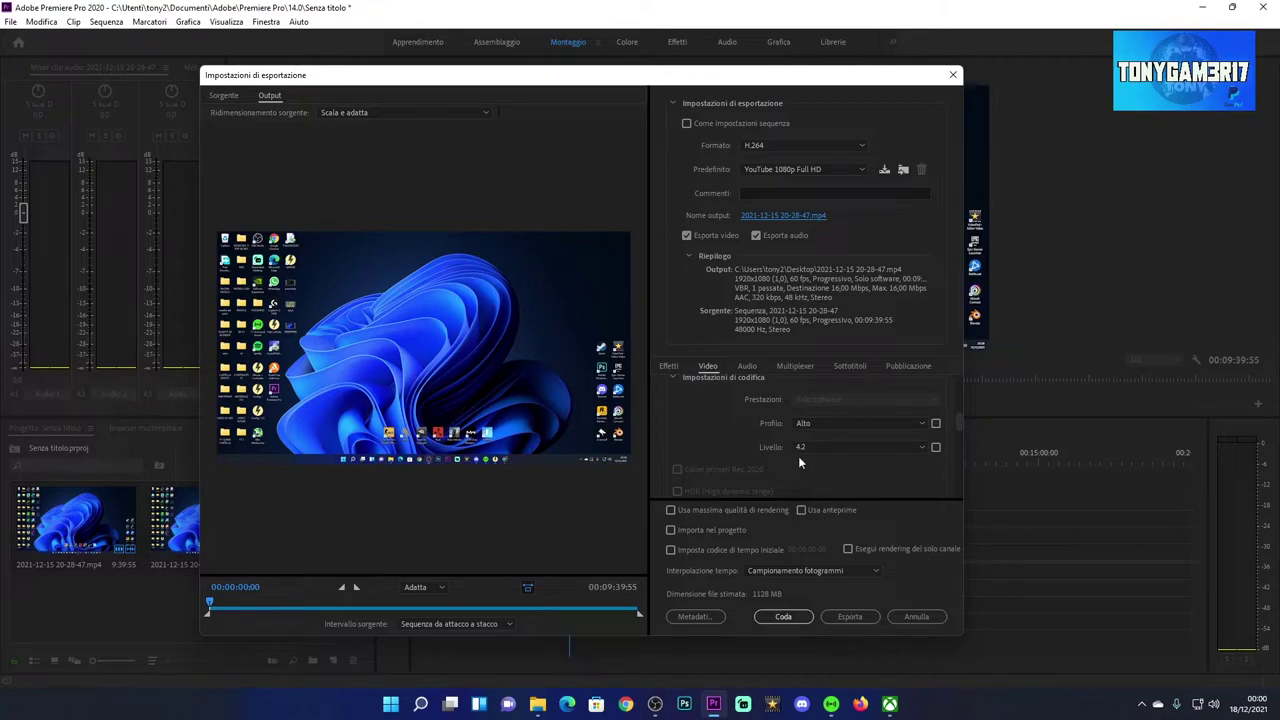
click(830, 448)
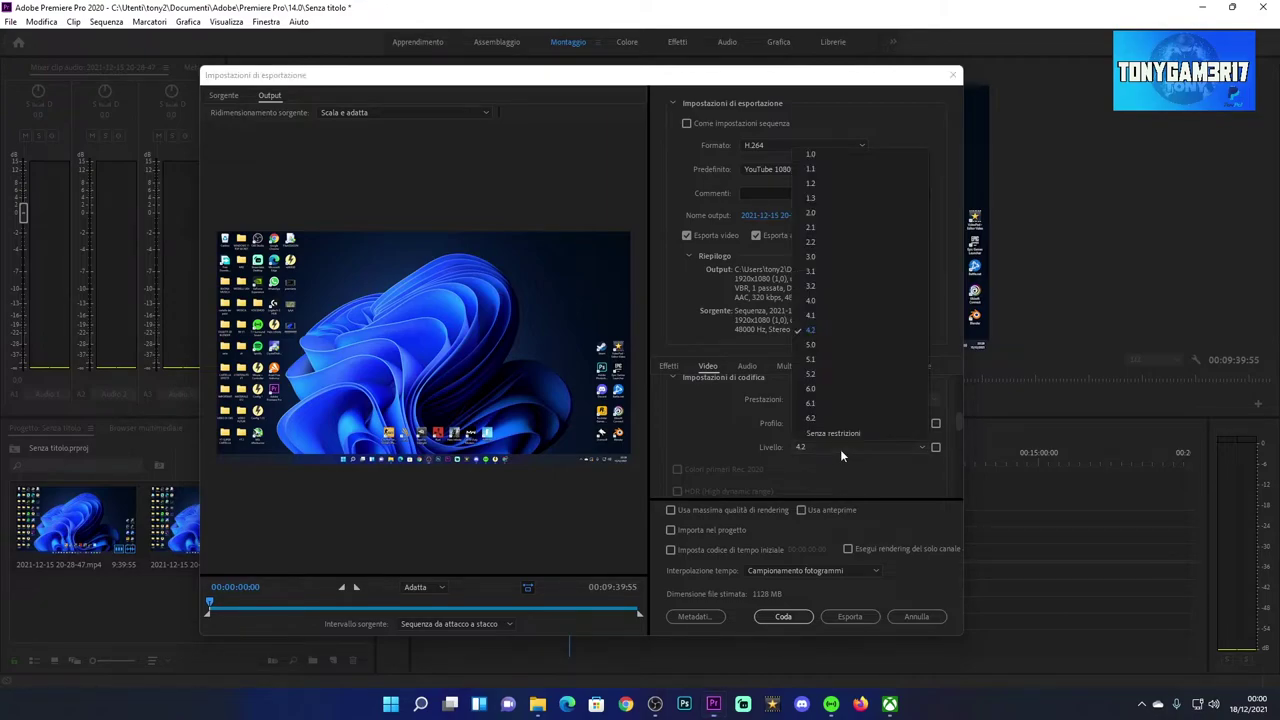
click(817, 331)
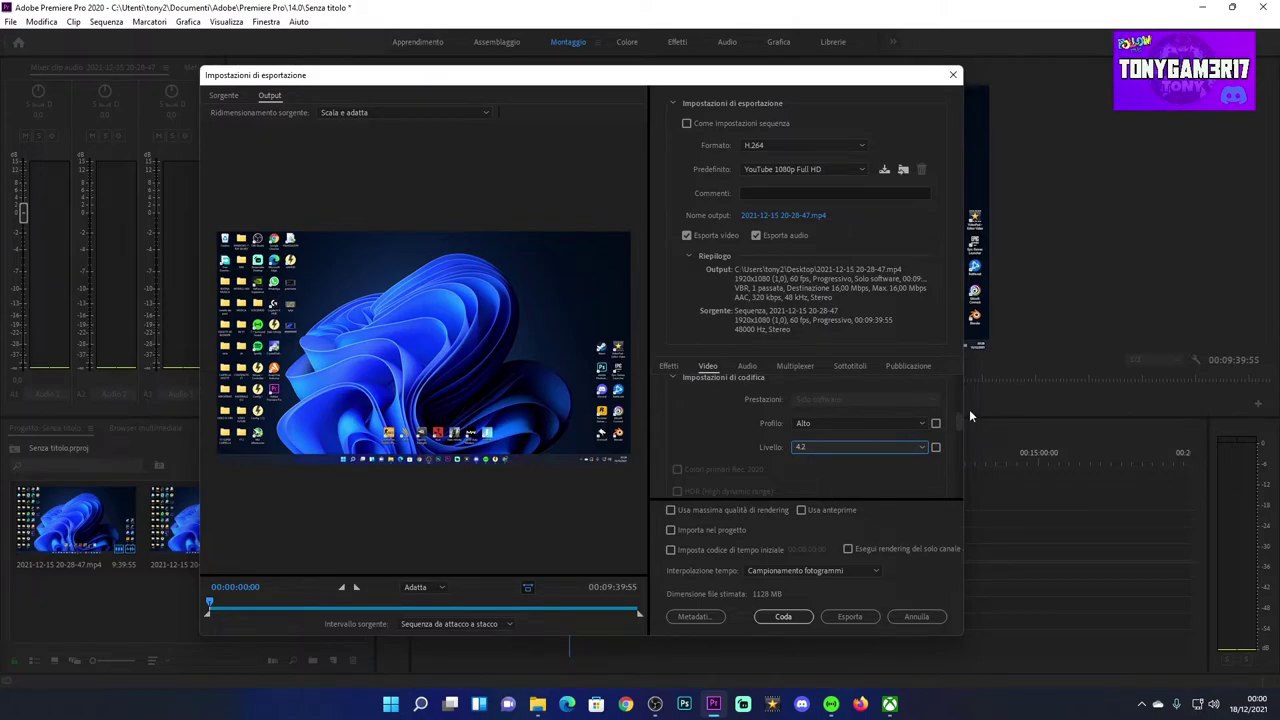
drag(959, 423, 951, 482)
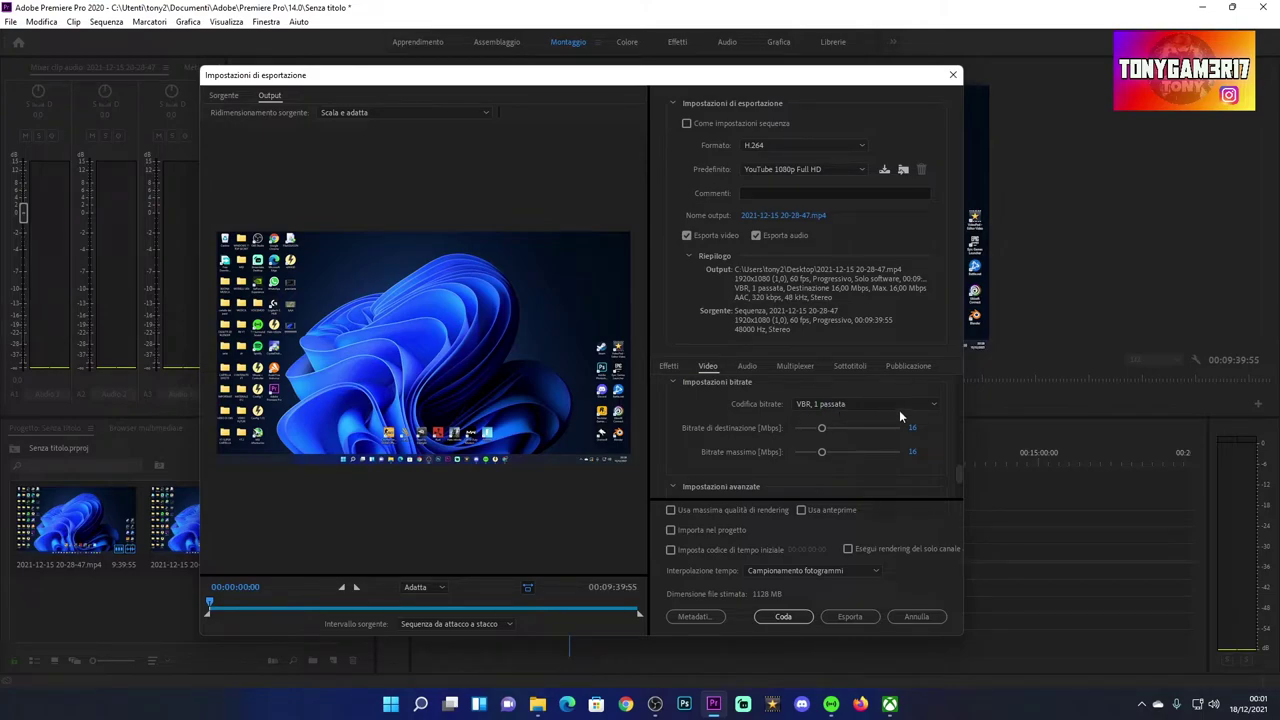
- Enable maximum render quality, keeping one-pass VBR bitrate and frame sampling time interpolation
click(925, 405)
click(971, 417)
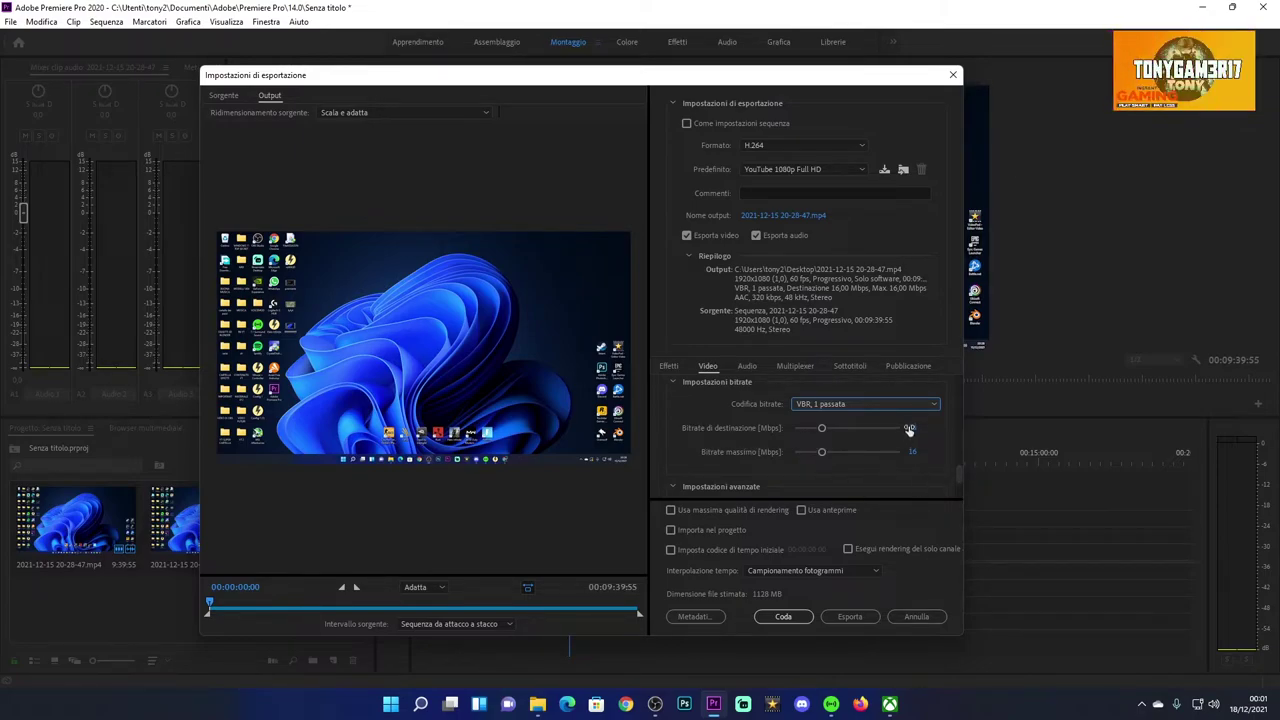
drag(958, 482, 957, 496)
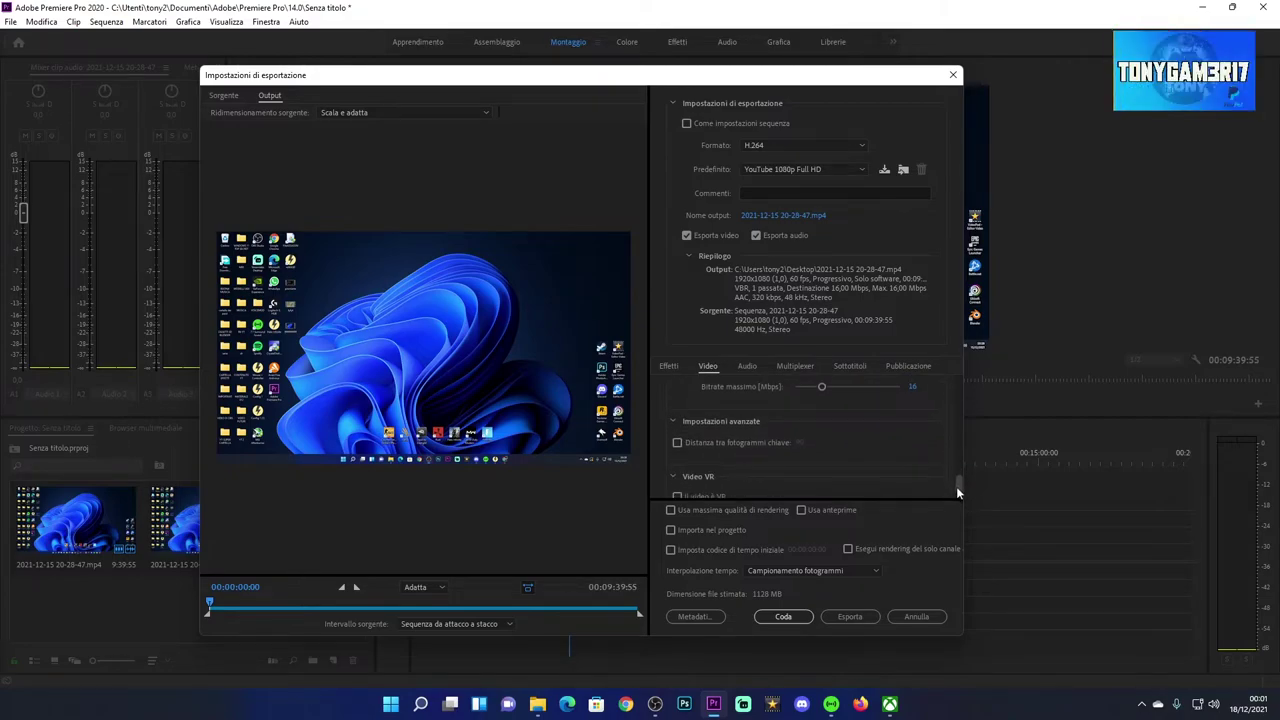
click(671, 510)
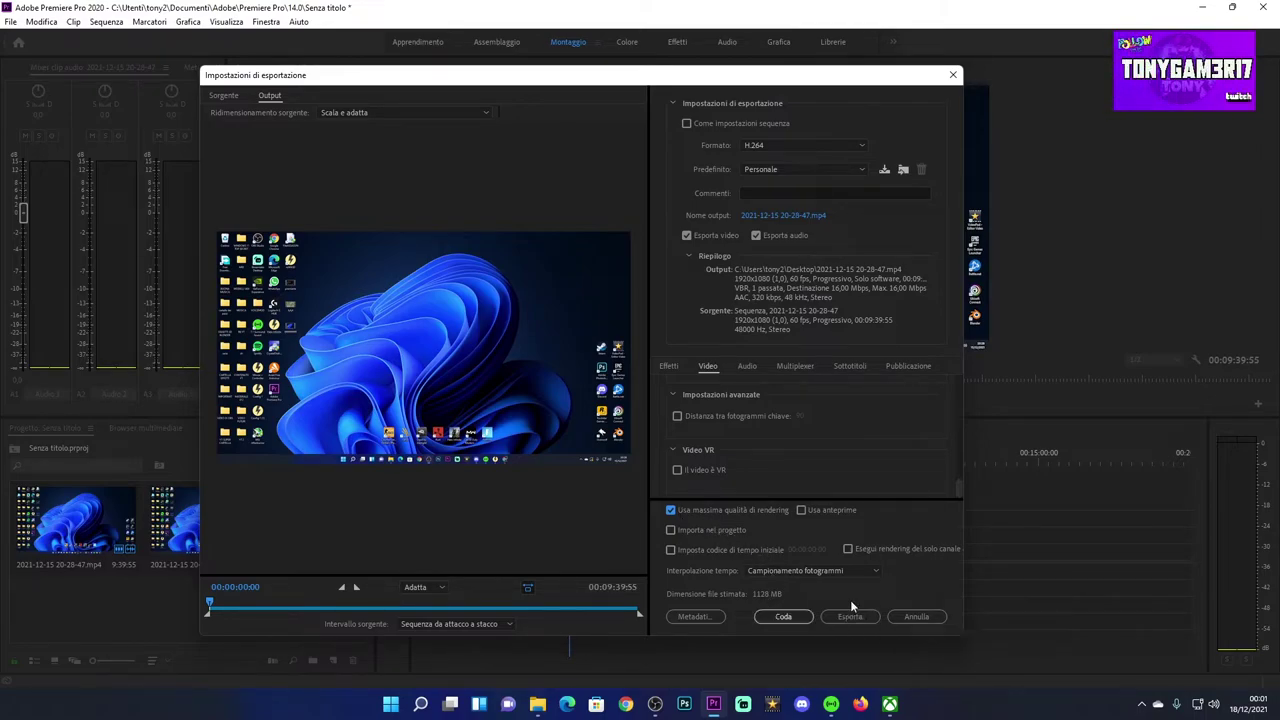
click(866, 566)
click(866, 566)
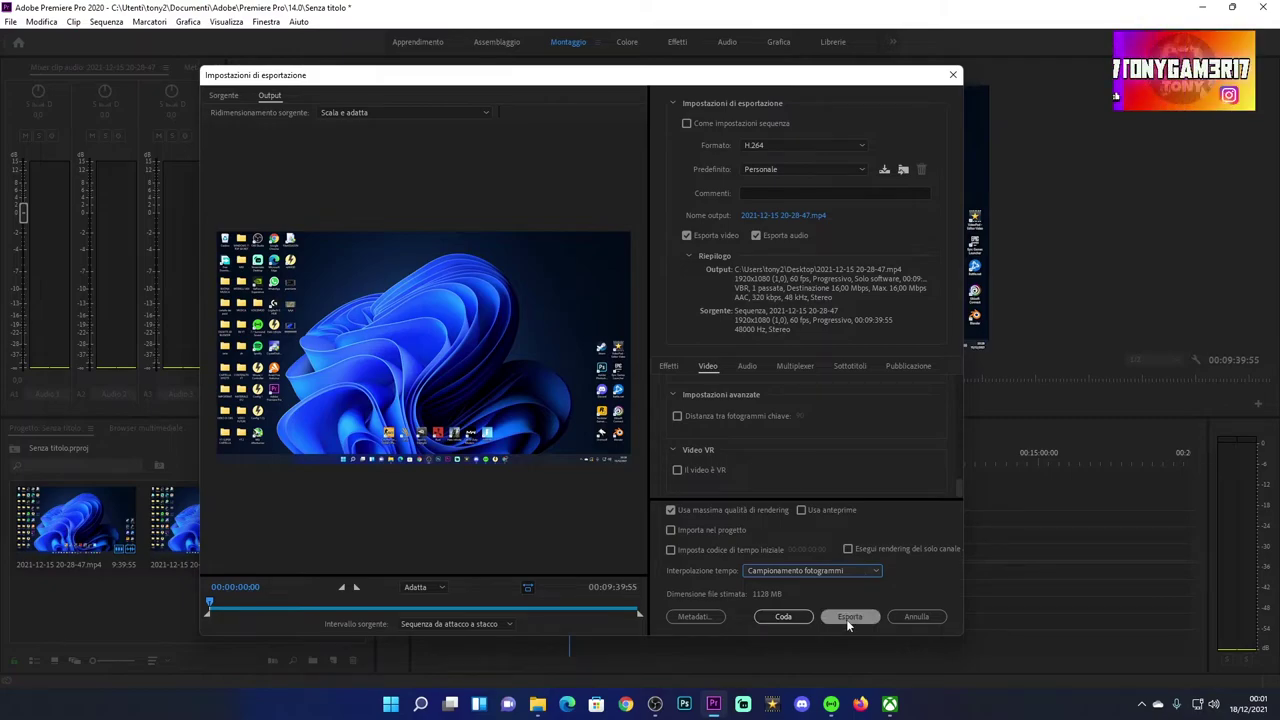
- Start exporting the sequence to MP4, then minimize Premiere Pro once encoding finishes
click(846, 619)
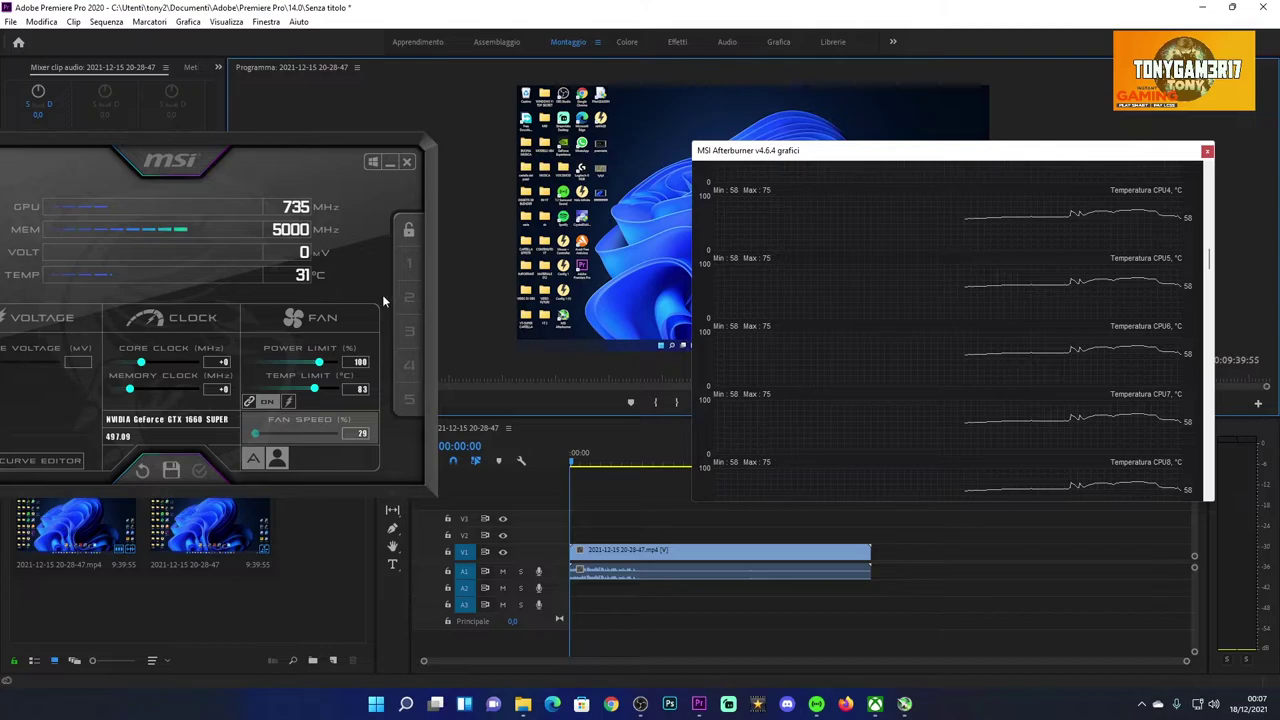
mouse_move(1054, 505)
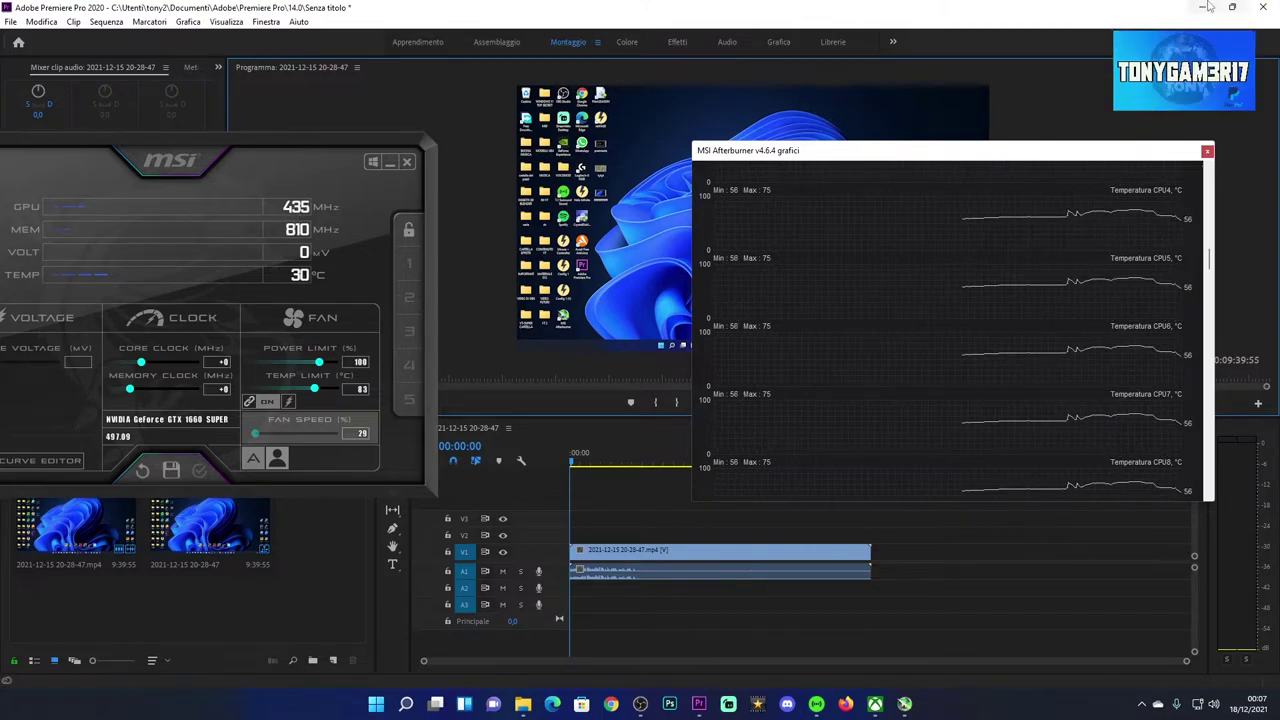
click(1208, 7)
click(405, 162)
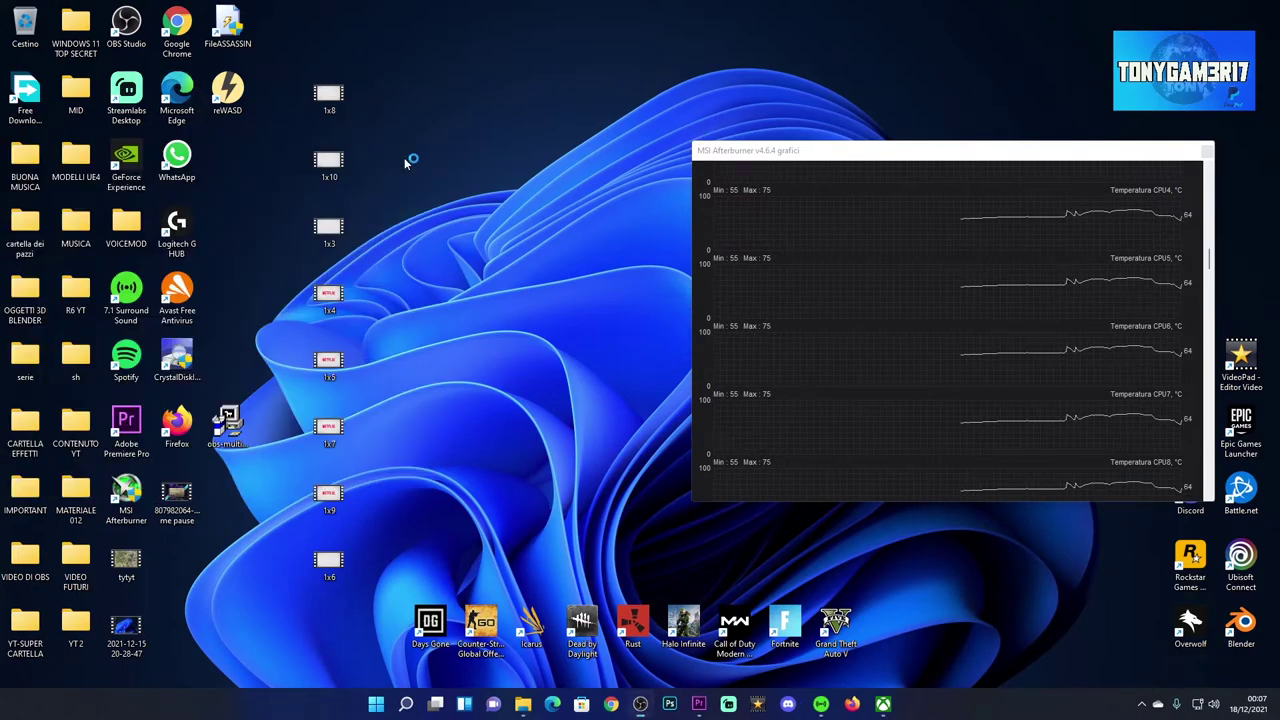
drag(130, 638, 630, 296)
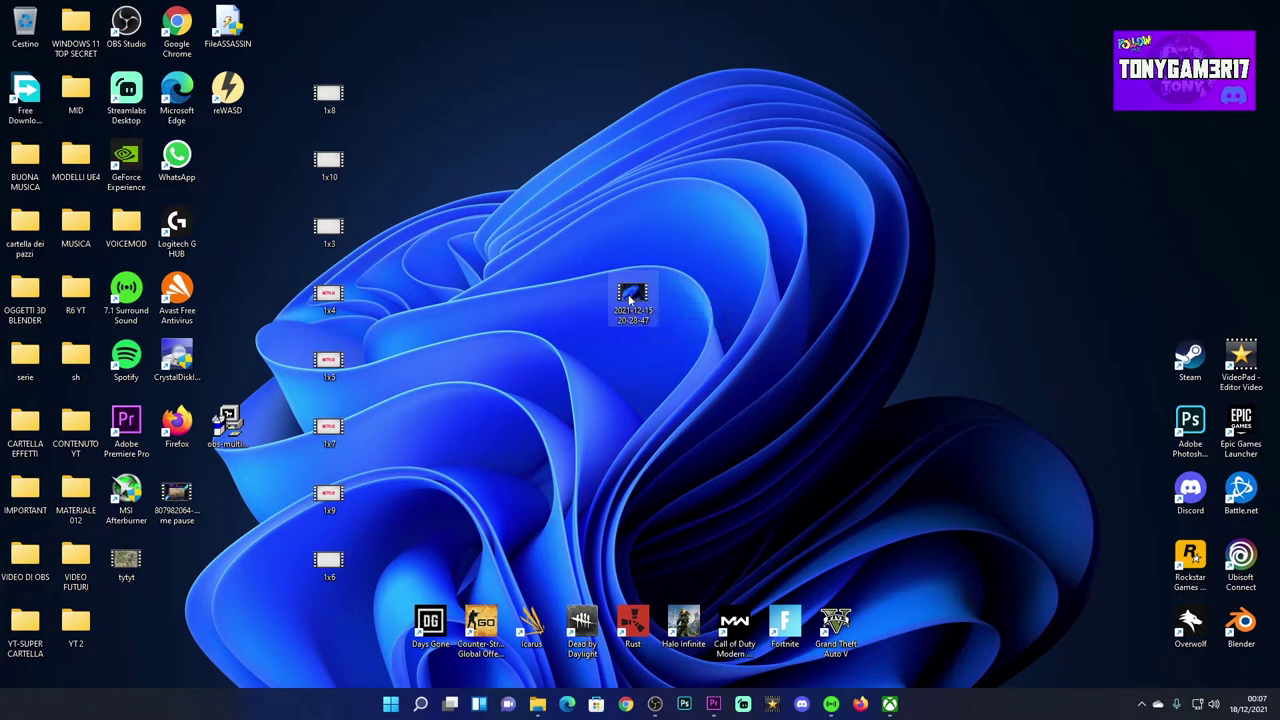
double_click(630, 296)
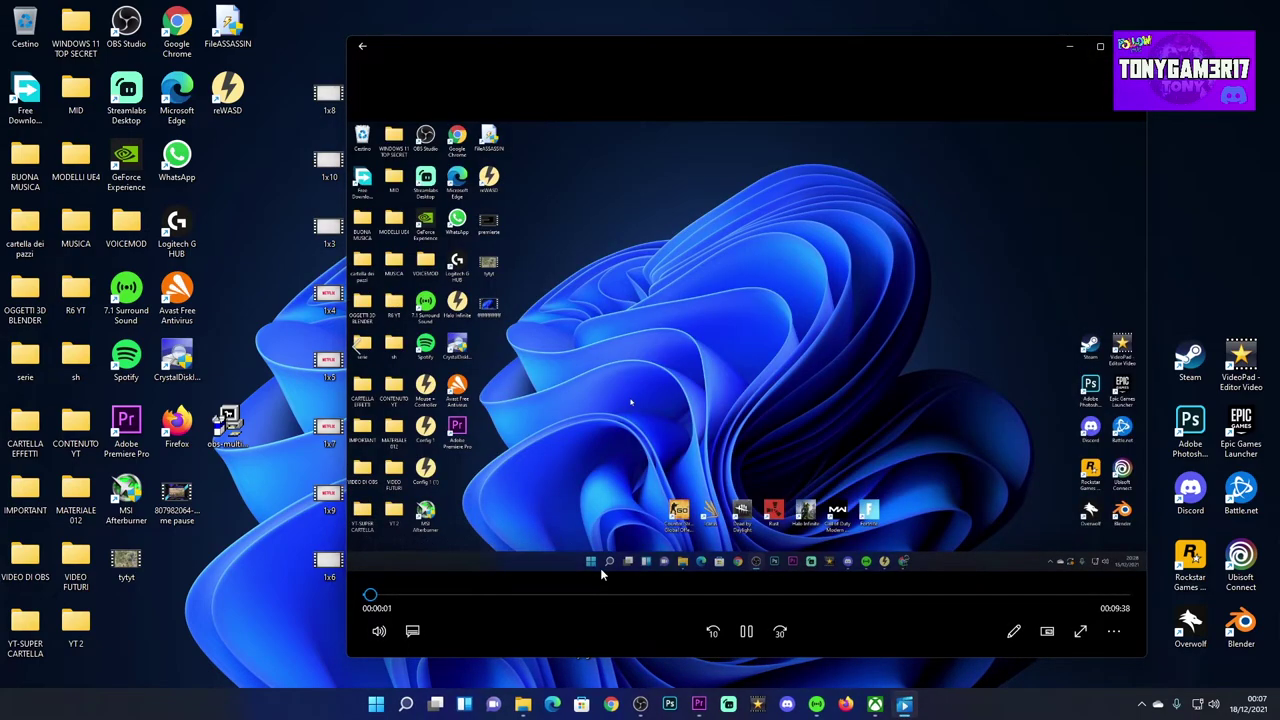
double_click(768, 440)
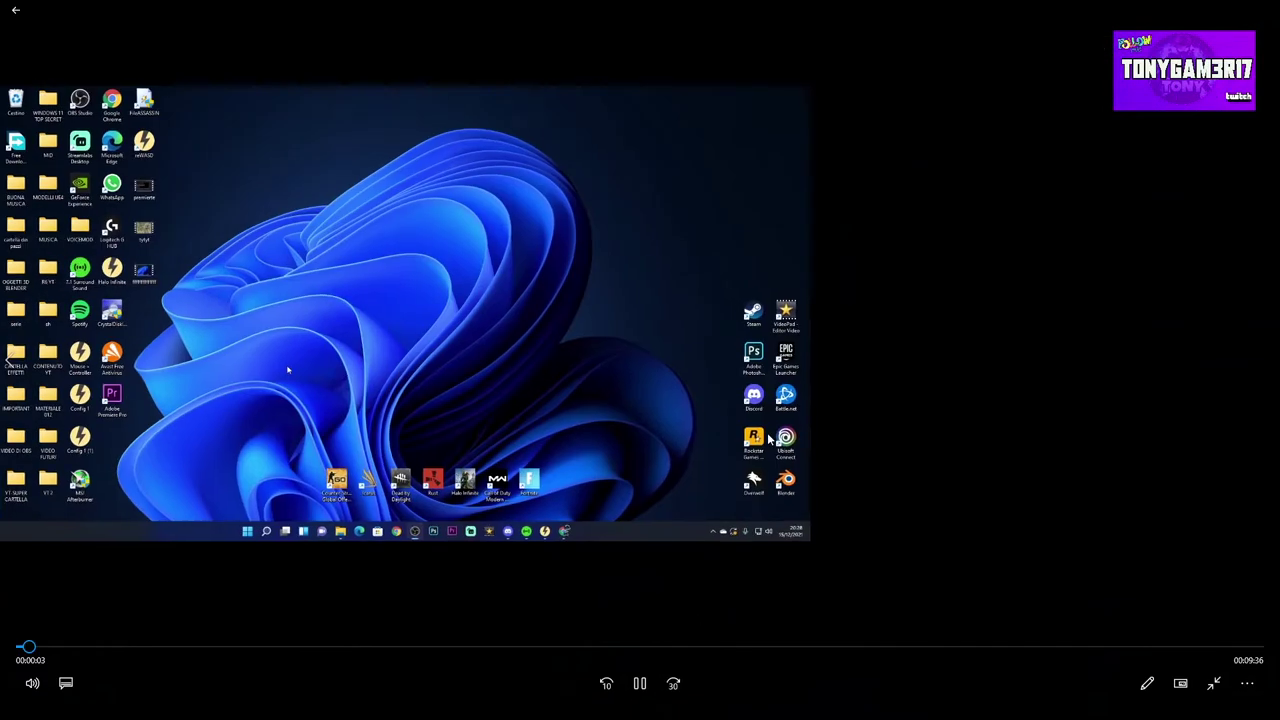
click(855, 578)
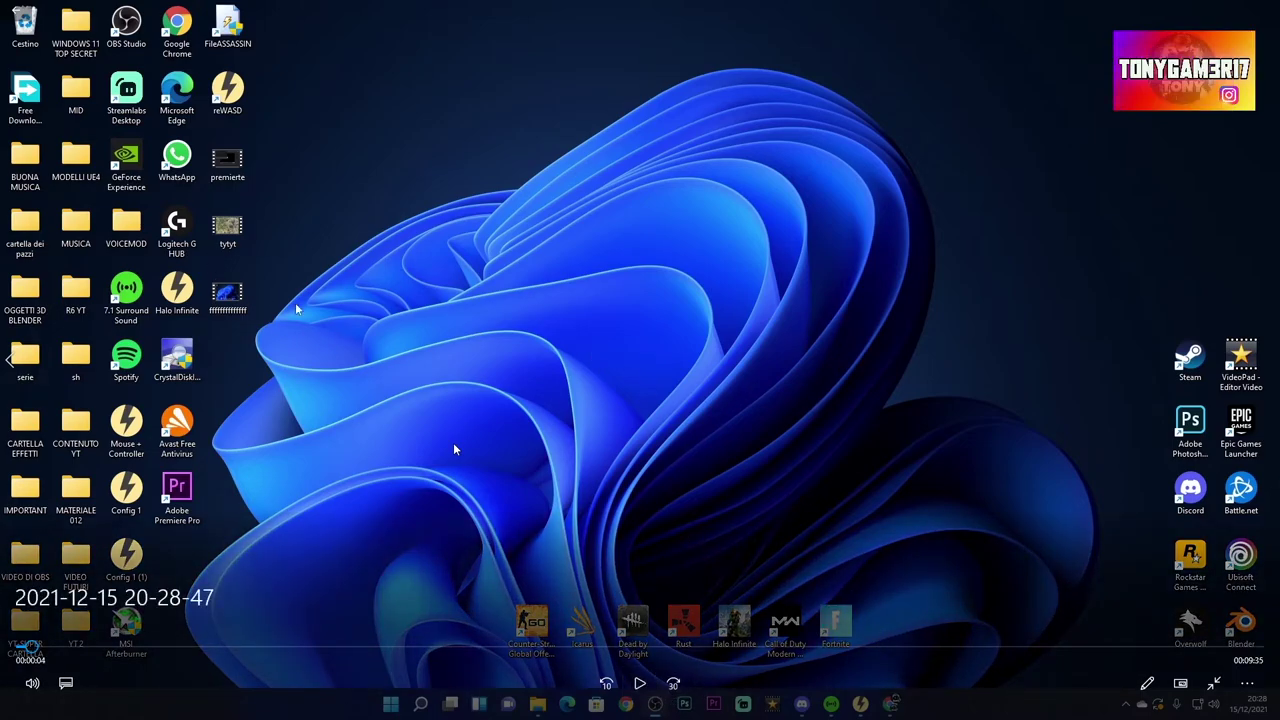
double_click(453, 449)
click(1249, 49)
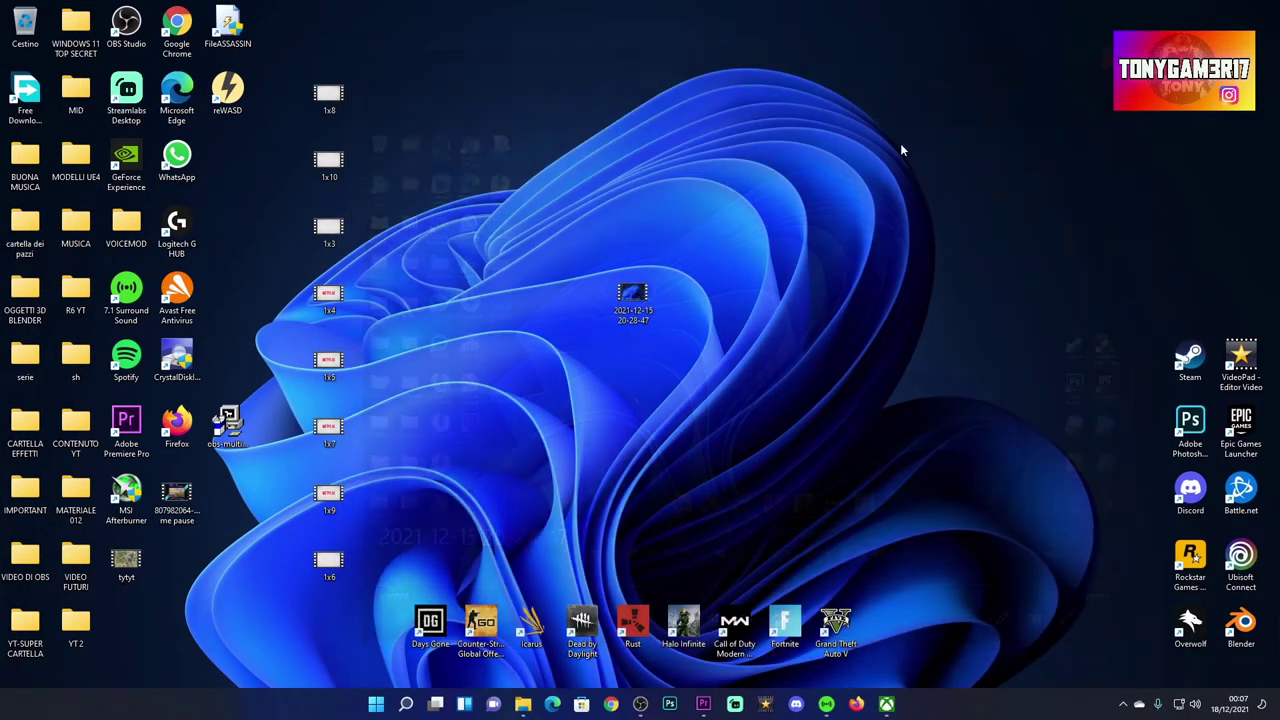
right_click(618, 293)
click(686, 551)
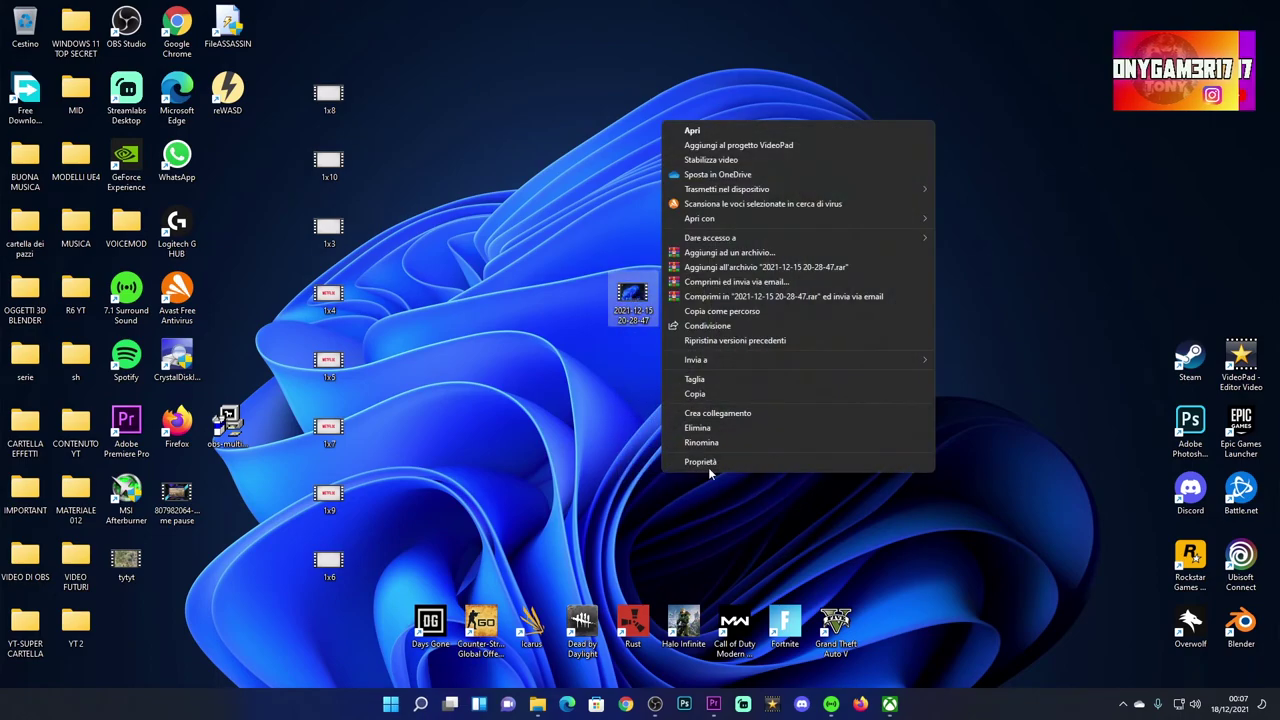
click(708, 466)
click(722, 324)
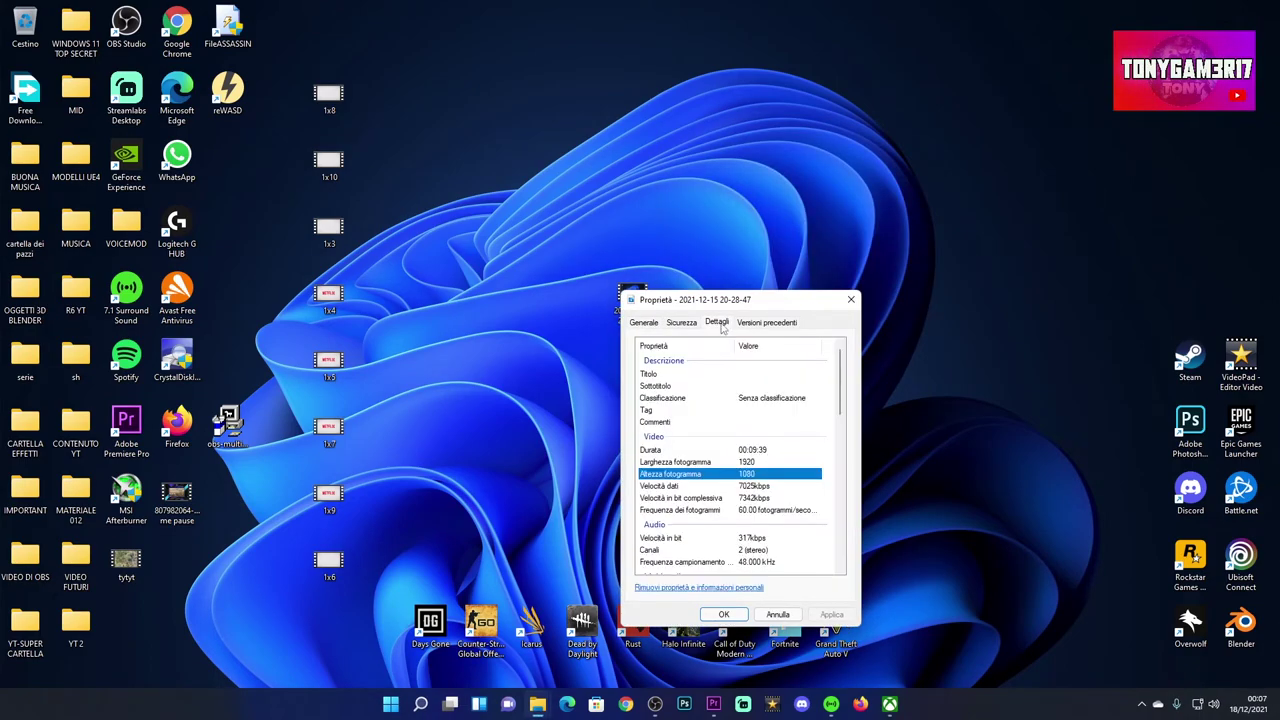
drag(766, 308, 713, 286)
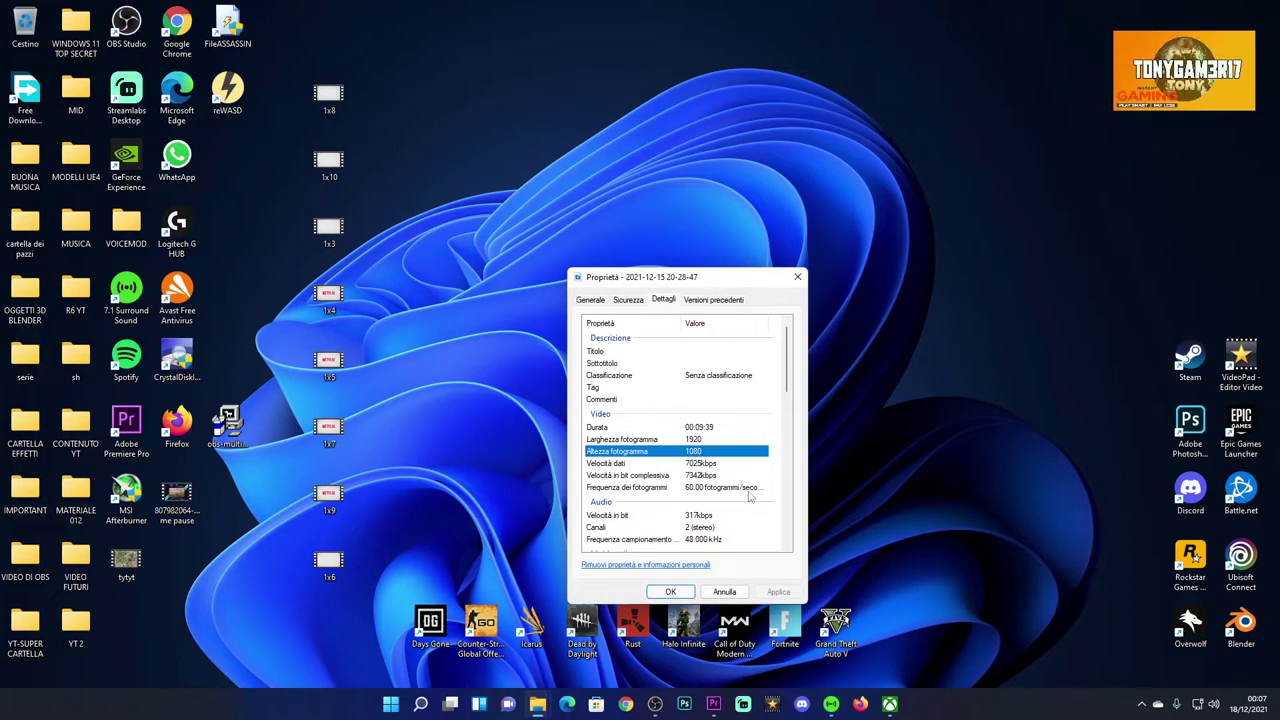
scroll(789, 408, down, 3)
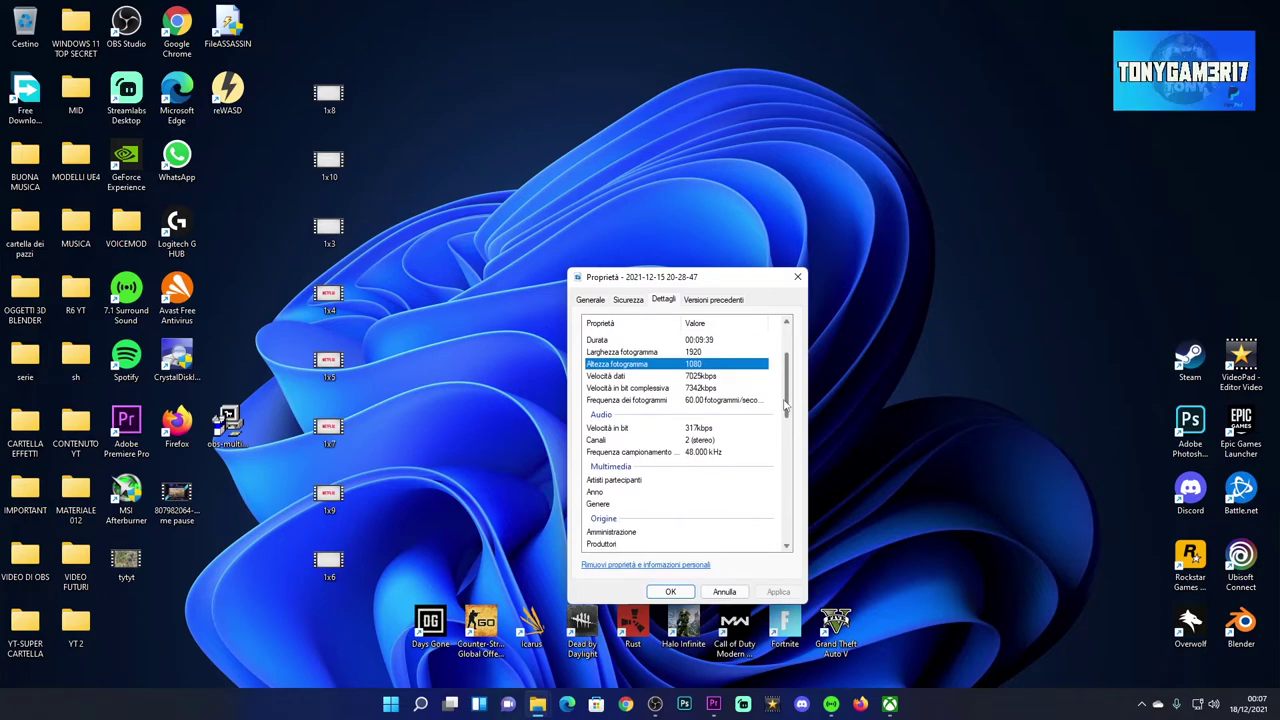
scroll(786, 405, down, 3)
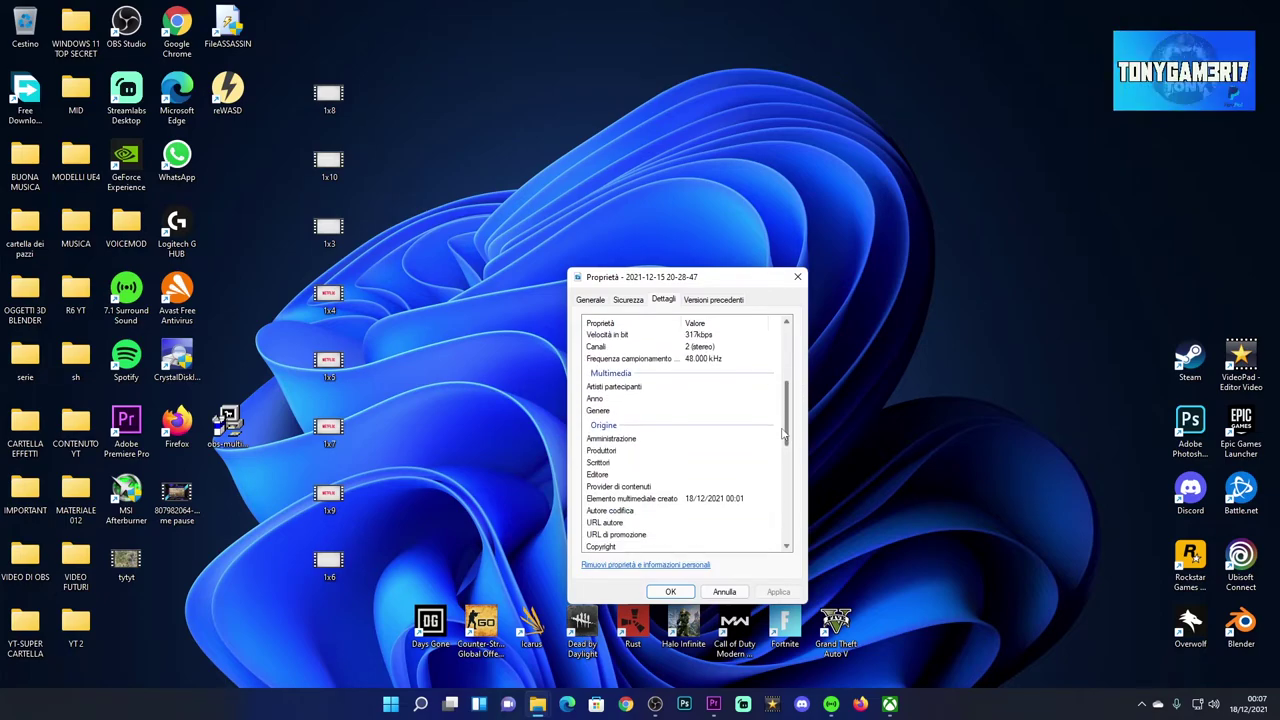
scroll(779, 432, up, 6)
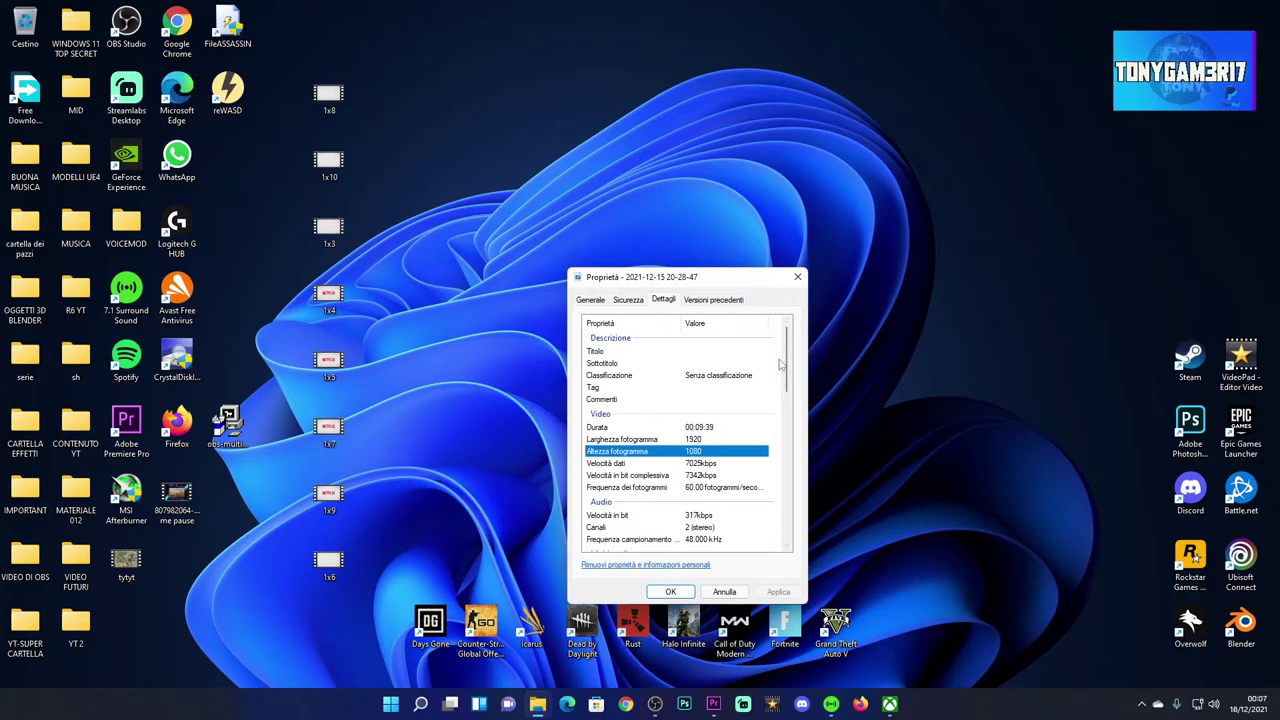
click(796, 277)
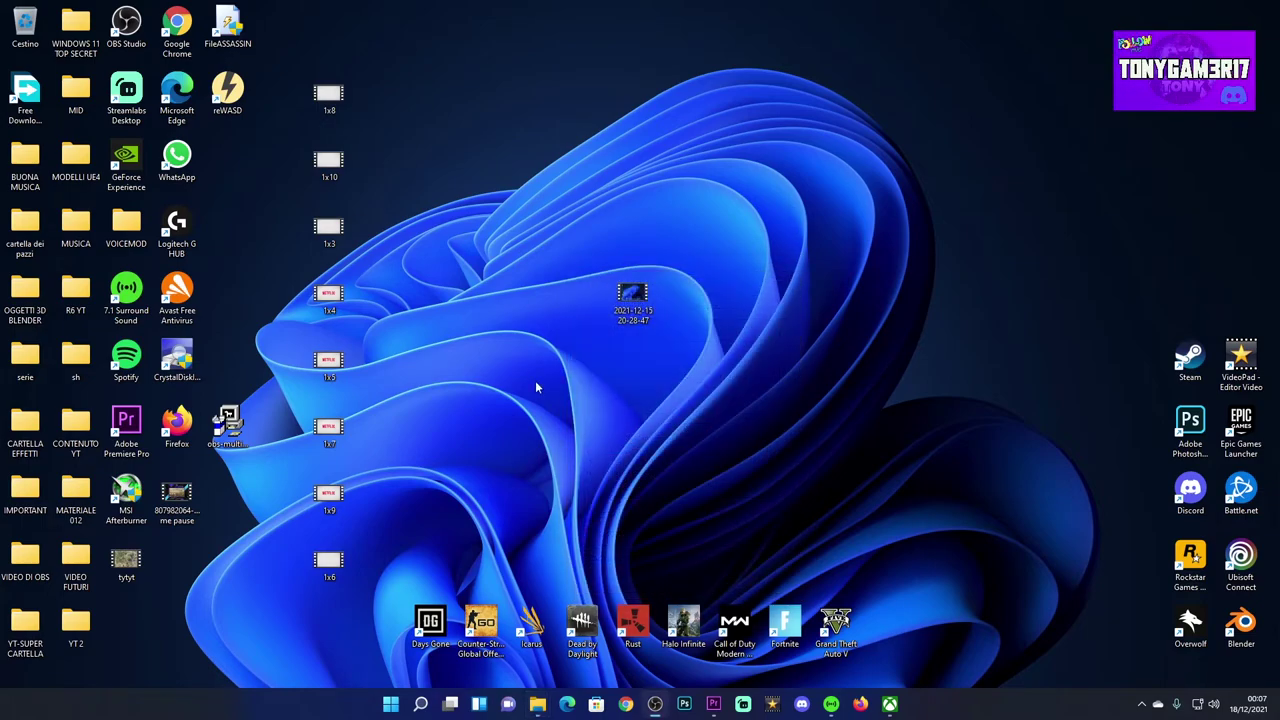